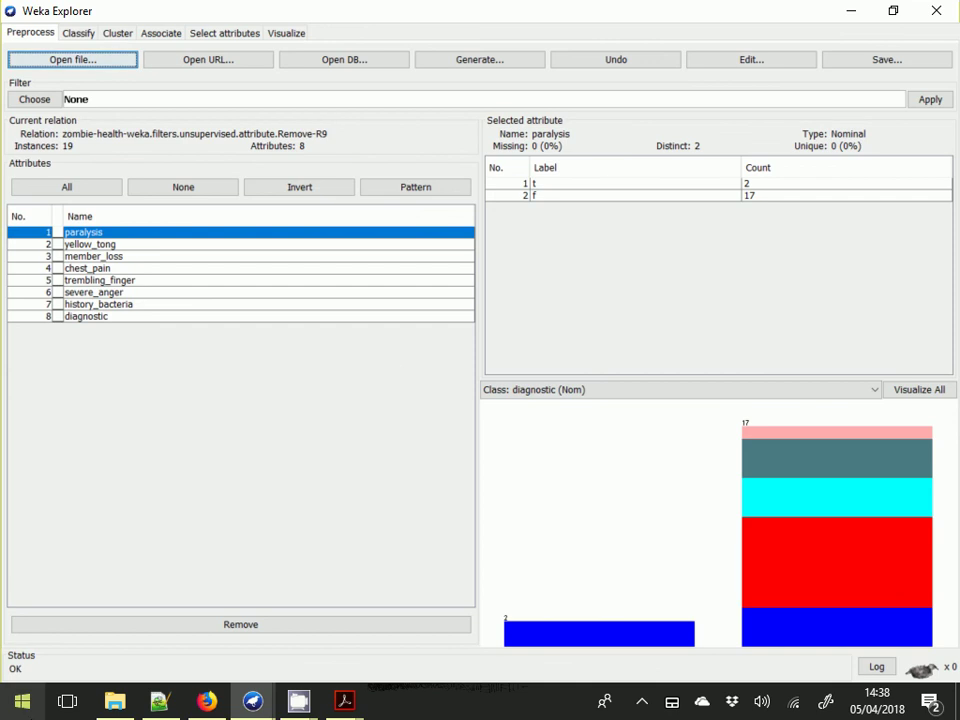
mouse_move(115, 700)
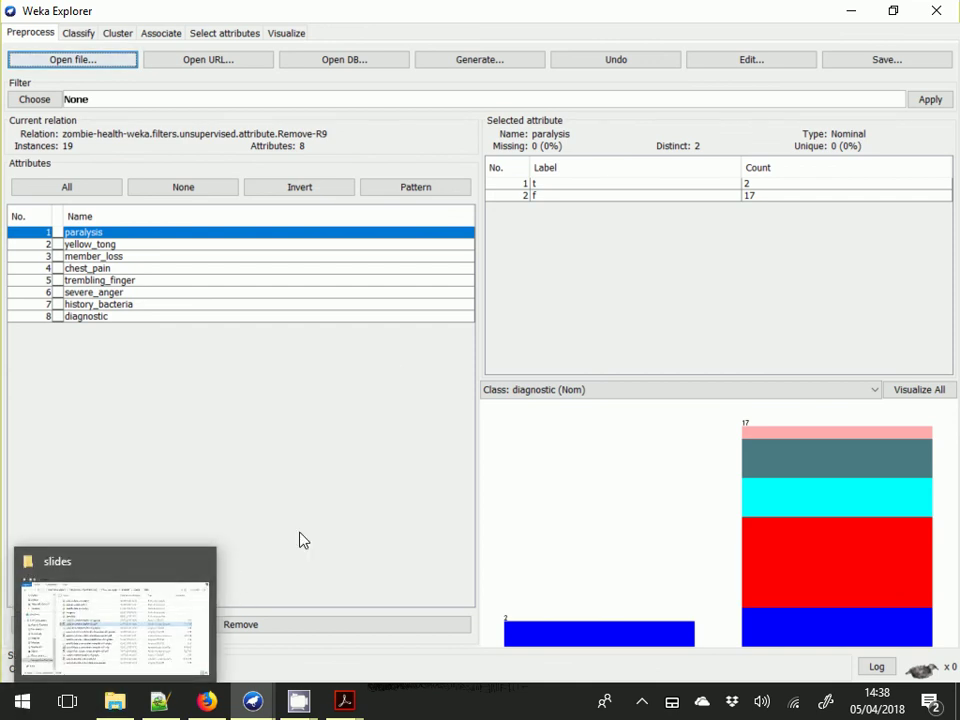
mouse_move(178, 561)
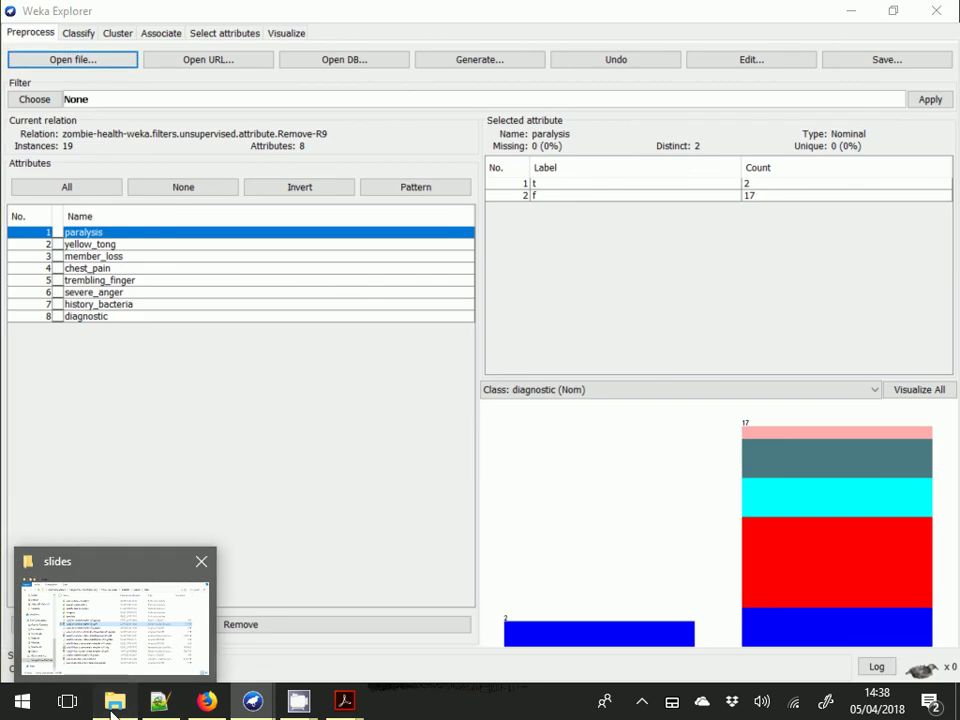
left_click(113, 705)
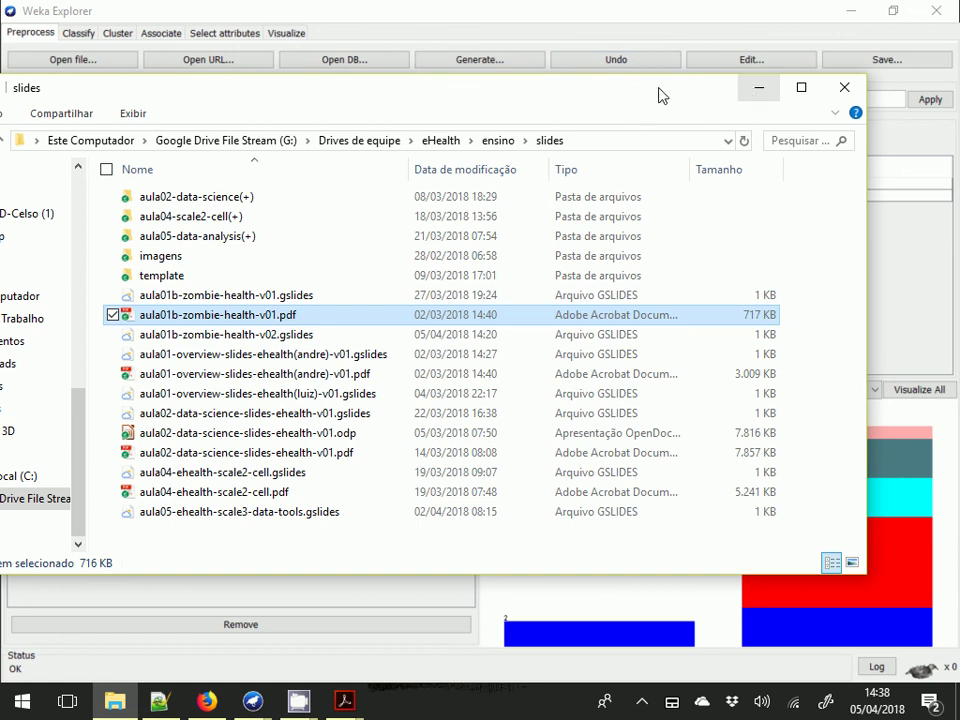
left_click(759, 92)
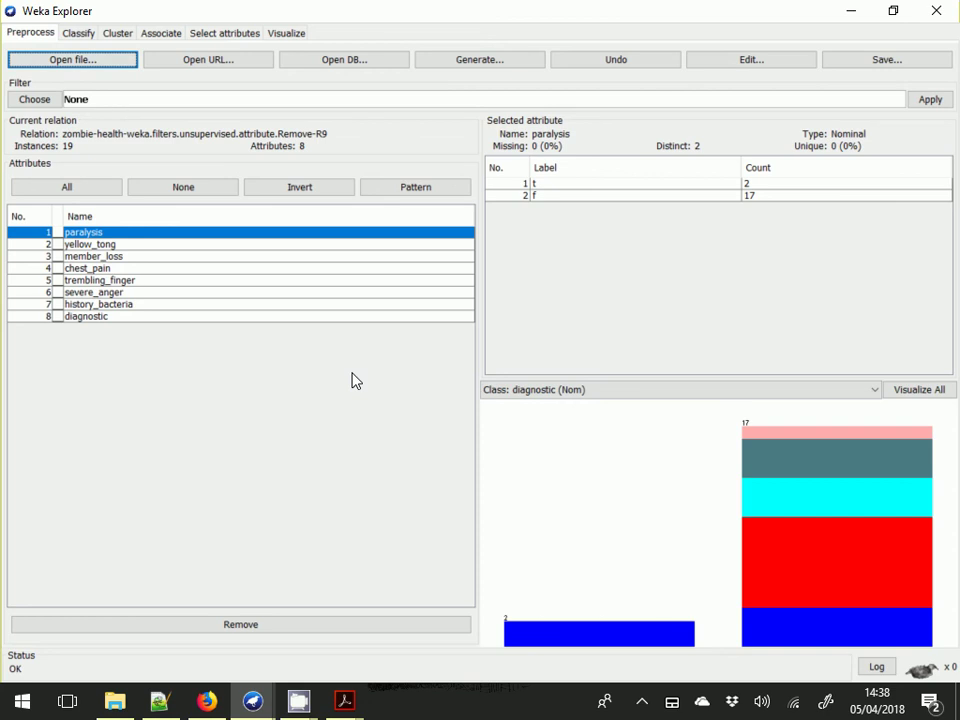
Examine the value distributions of the yellow_tong, member_loss and diagnostic attributes
left_click(96, 244)
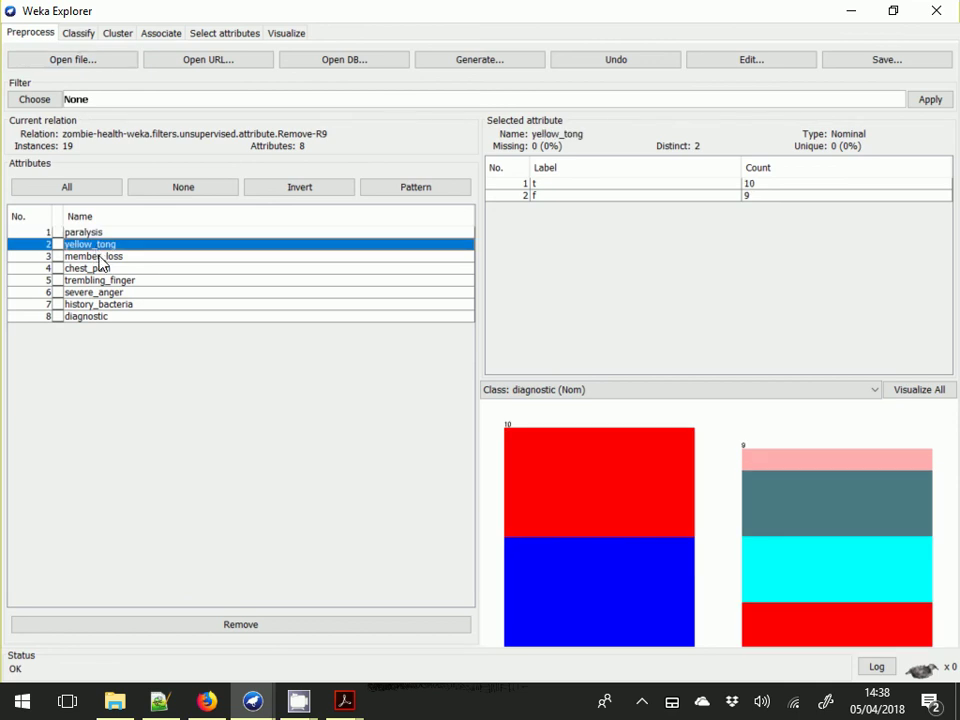
left_click(100, 257)
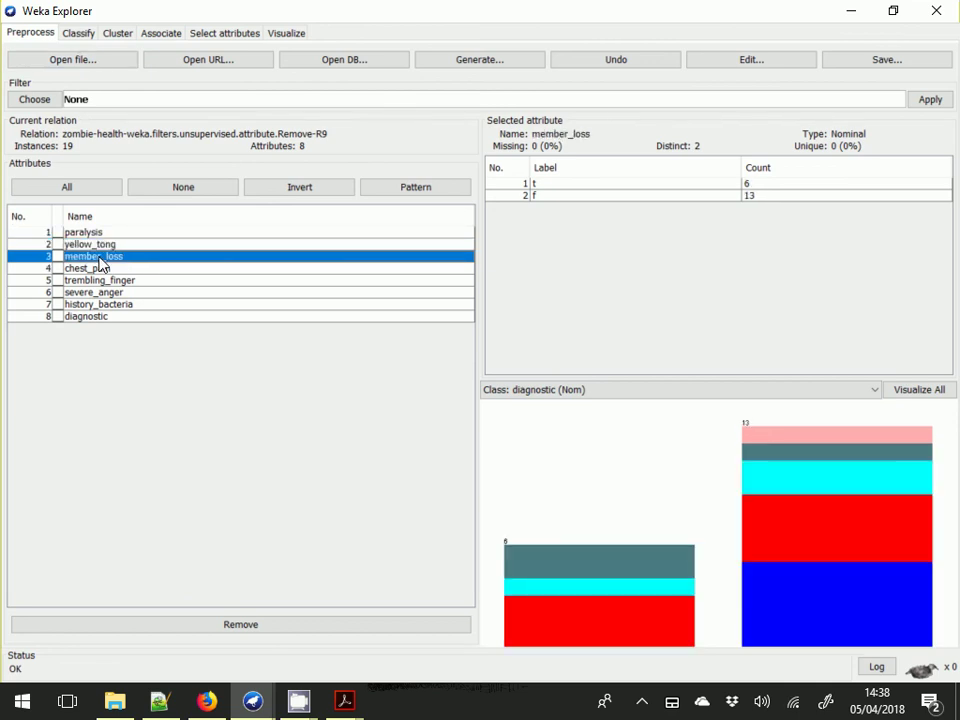
left_click(99, 317)
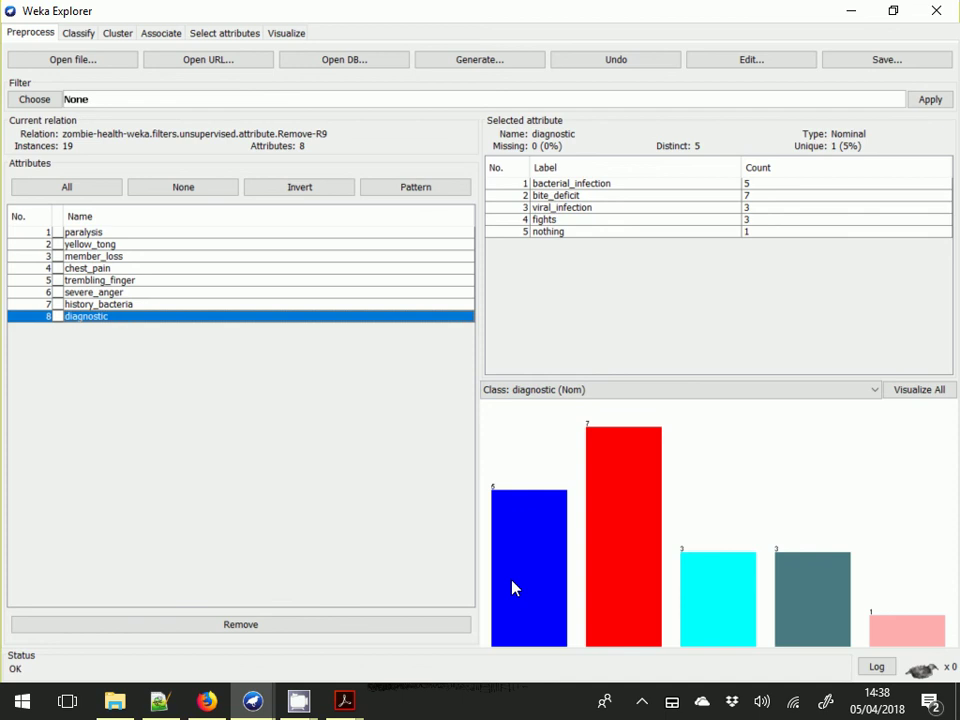
mouse_move(934, 643)
Compare the trembling_finger distribution with the diagnostic classes, checking the class colours in its t and f bars
left_click(52, 280)
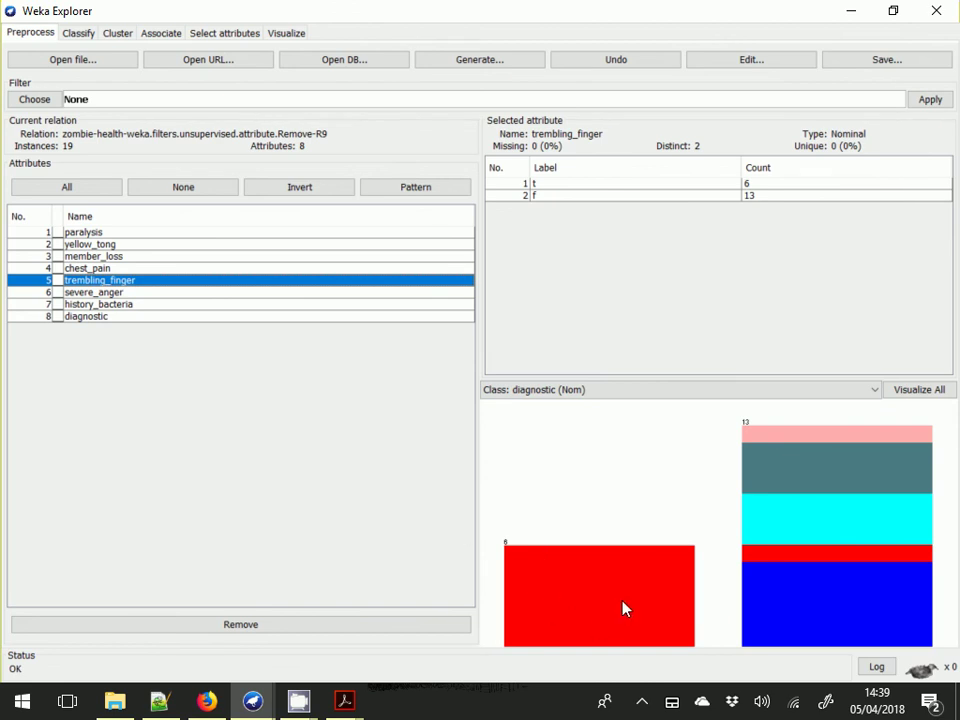
mouse_move(601, 592)
left_click(93, 319)
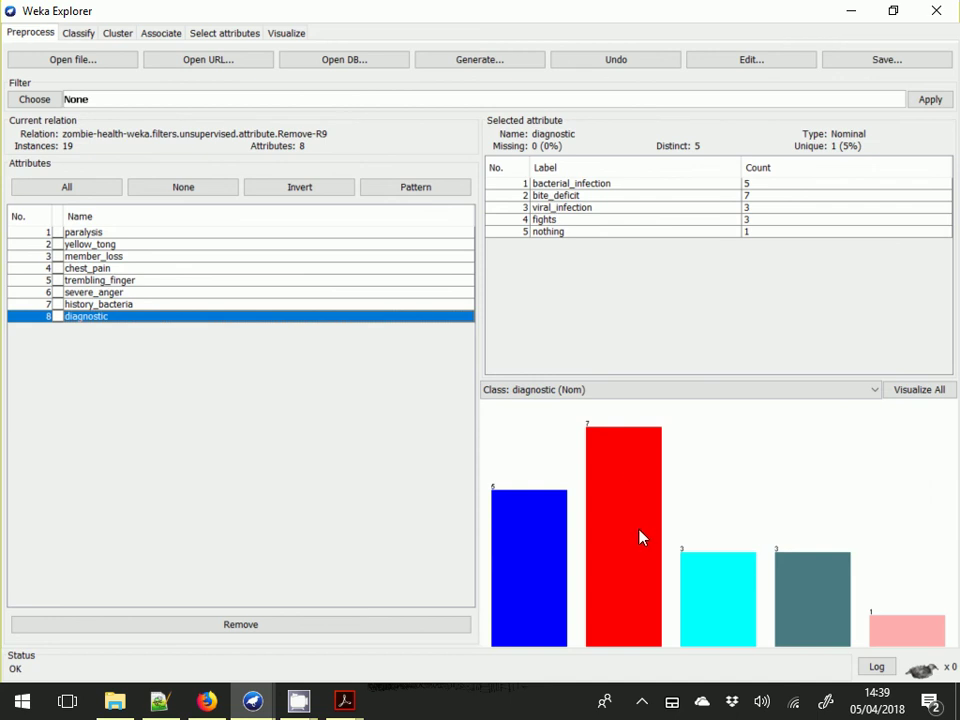
mouse_move(644, 543)
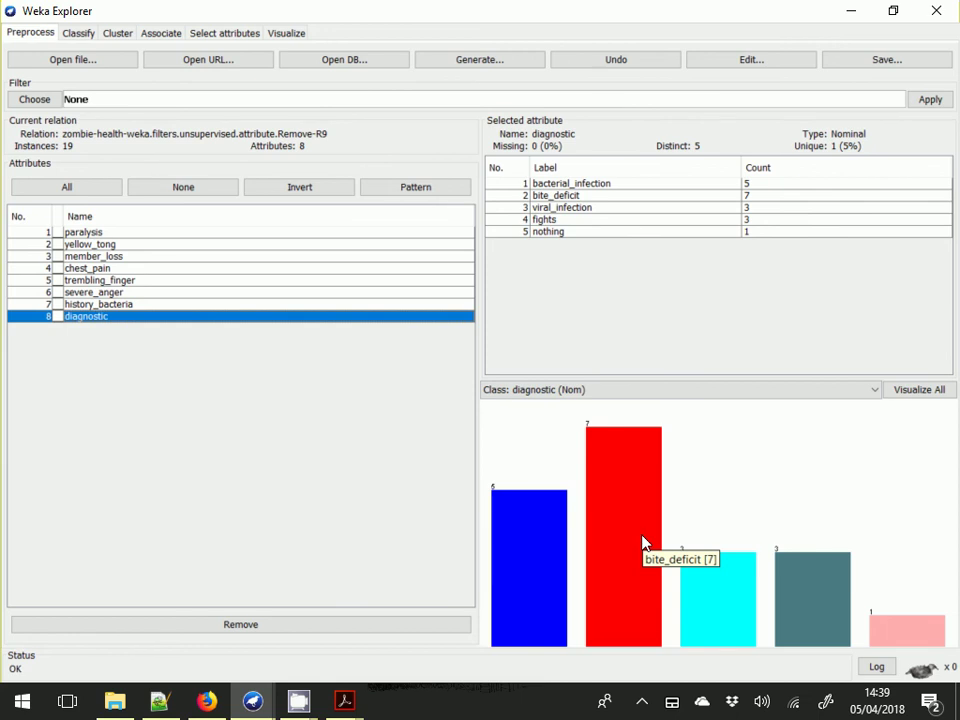
left_click(107, 282)
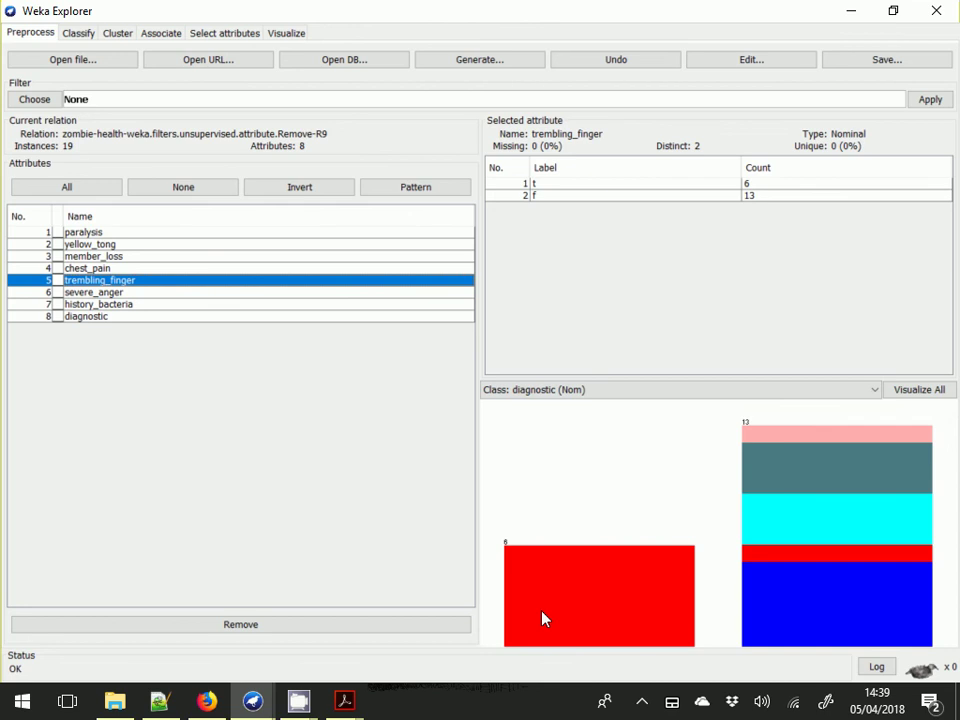
mouse_move(597, 584)
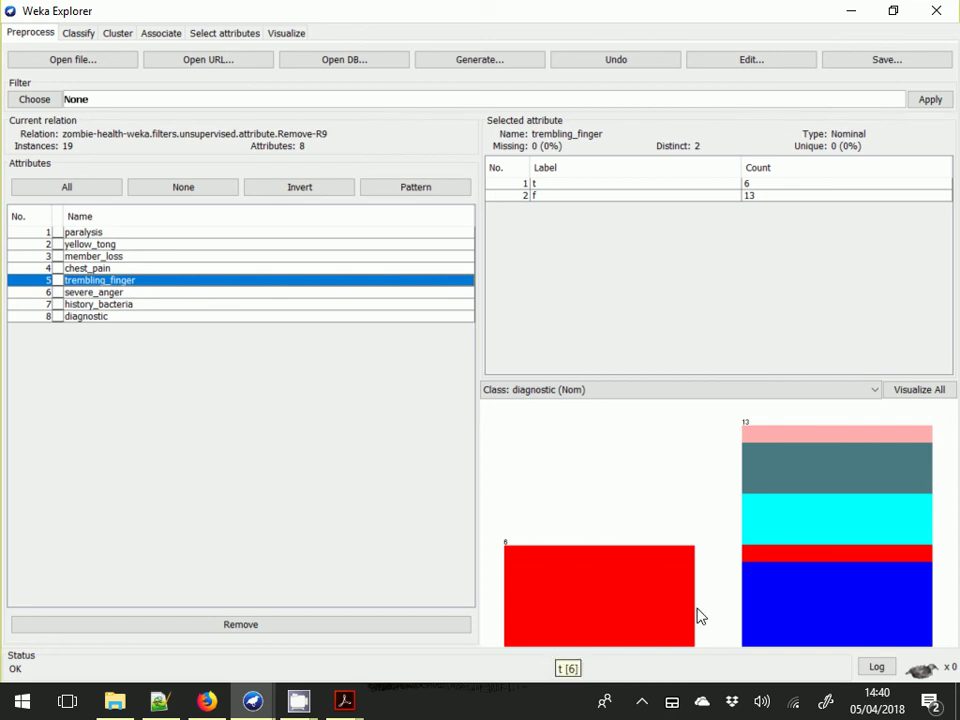
mouse_move(780, 570)
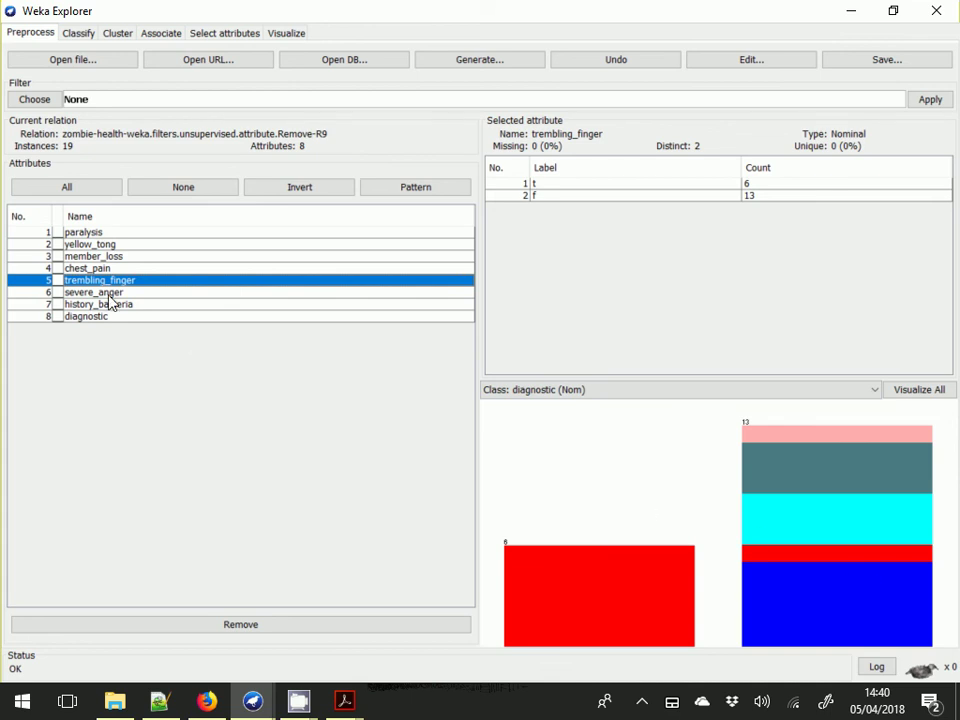
mouse_move(613, 603)
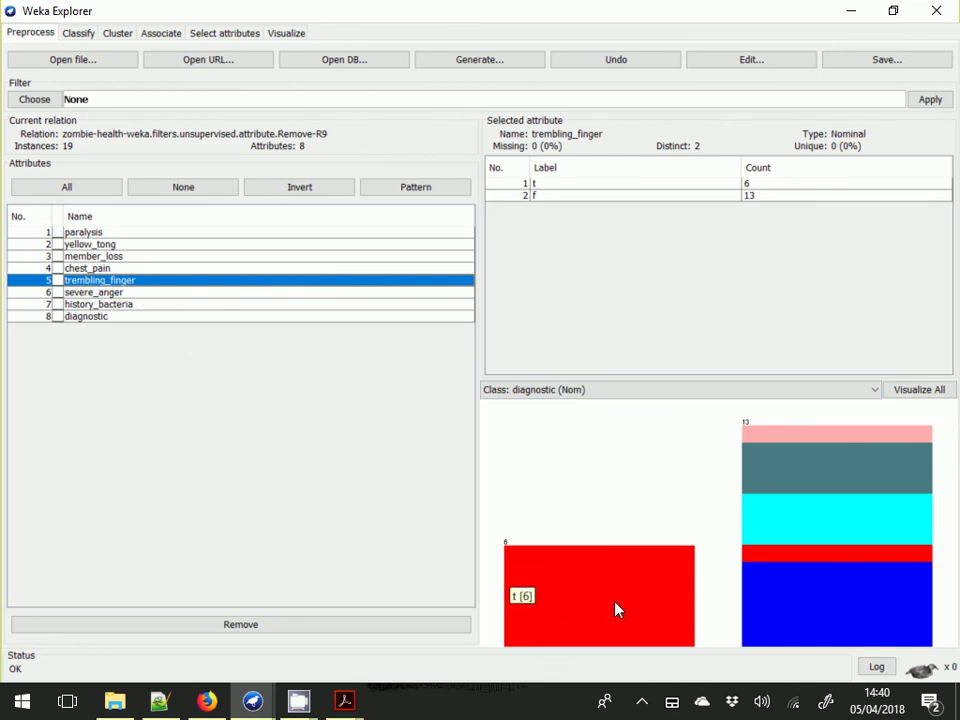
mouse_move(825, 583)
Examine how the severe_anger, history_bacteria, yellow_tong and member_loss attributes split the diagnostic classes
left_click(85, 292)
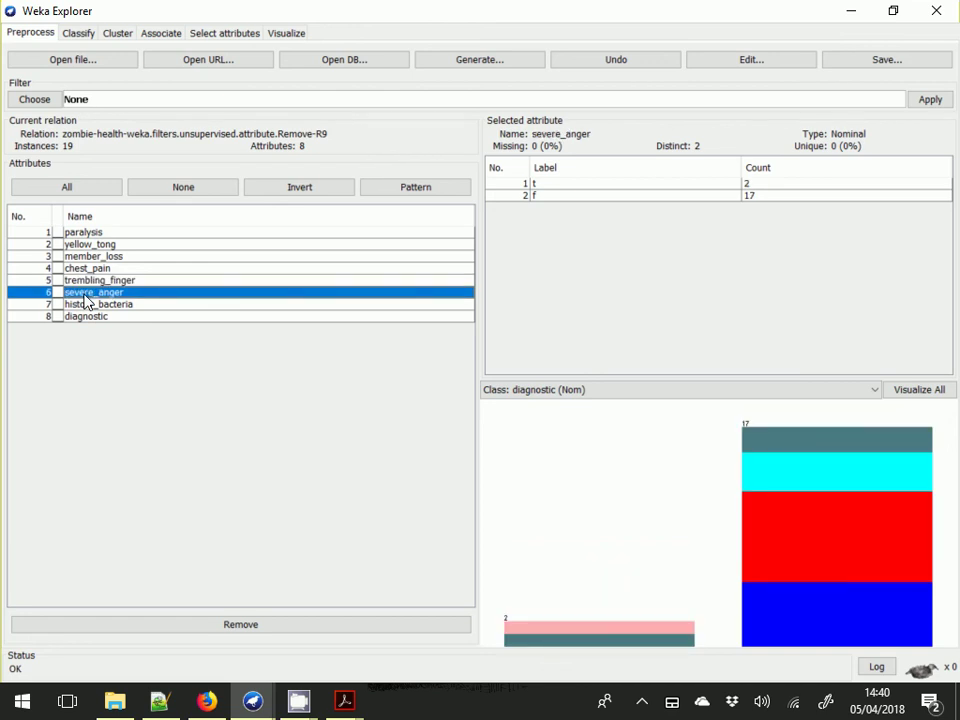
left_click(87, 305)
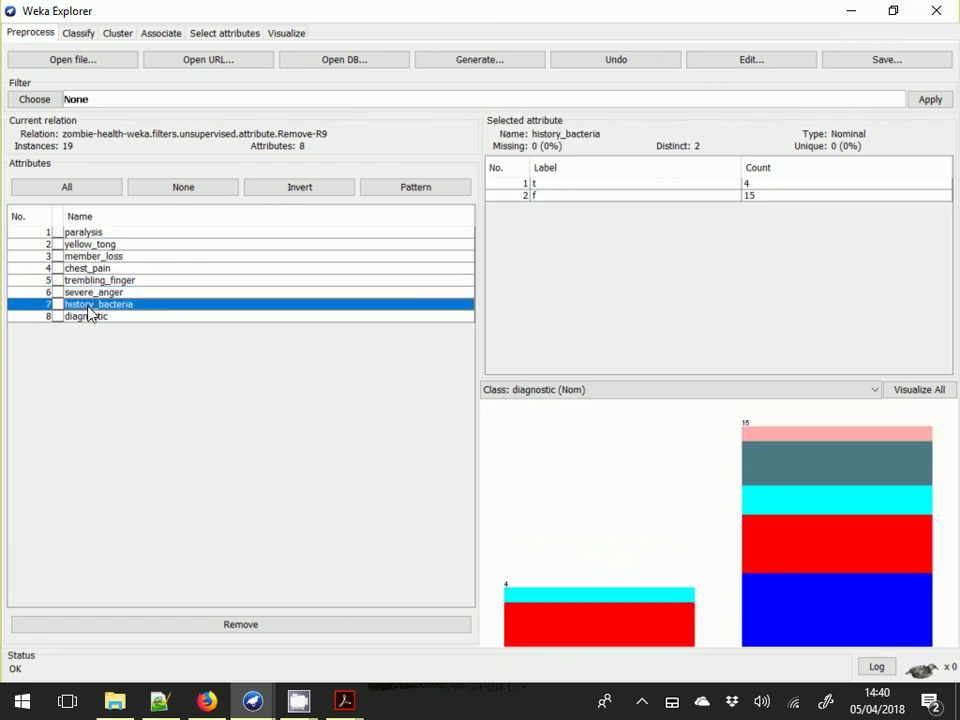
left_click(82, 248)
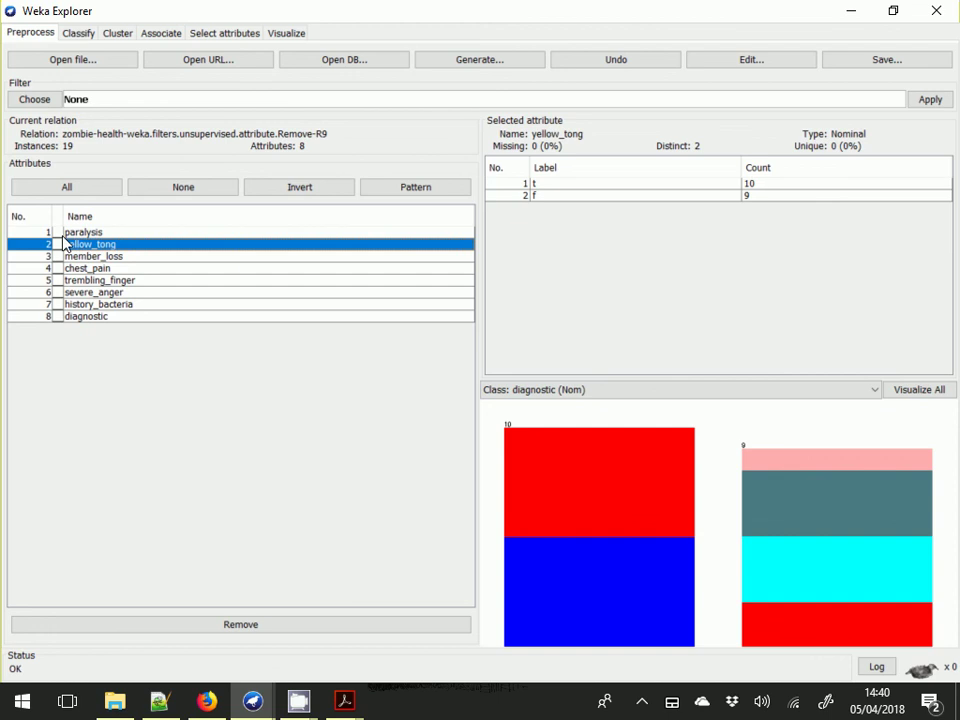
left_click(77, 258)
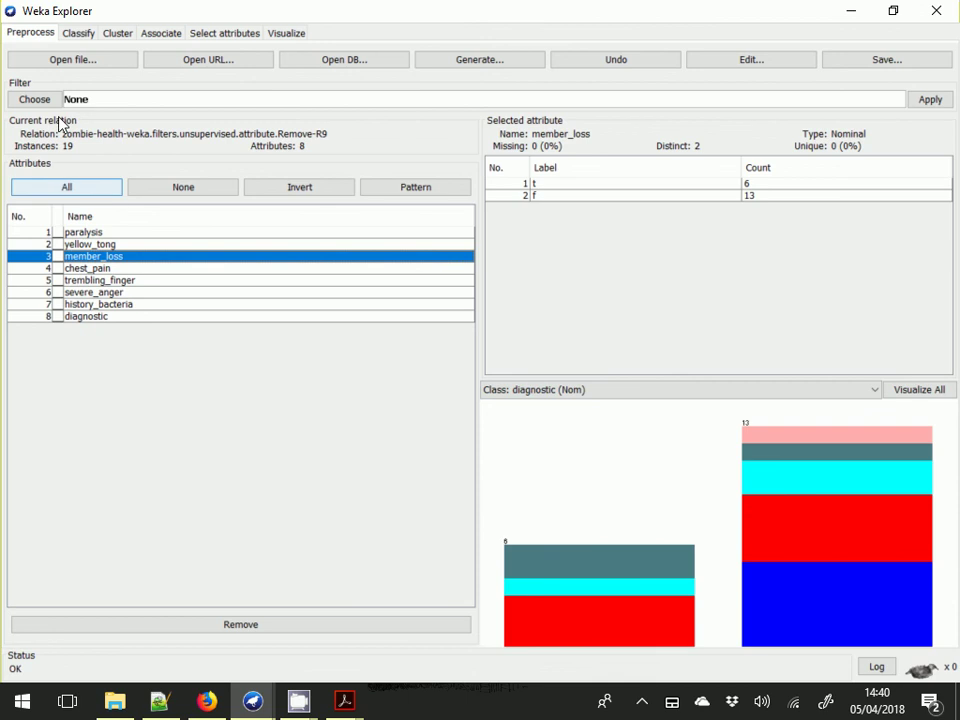
Run the J48 tree classifier on the diagnostic class with 10-fold cross-validation, keeping its existing parameters
left_click(74, 36)
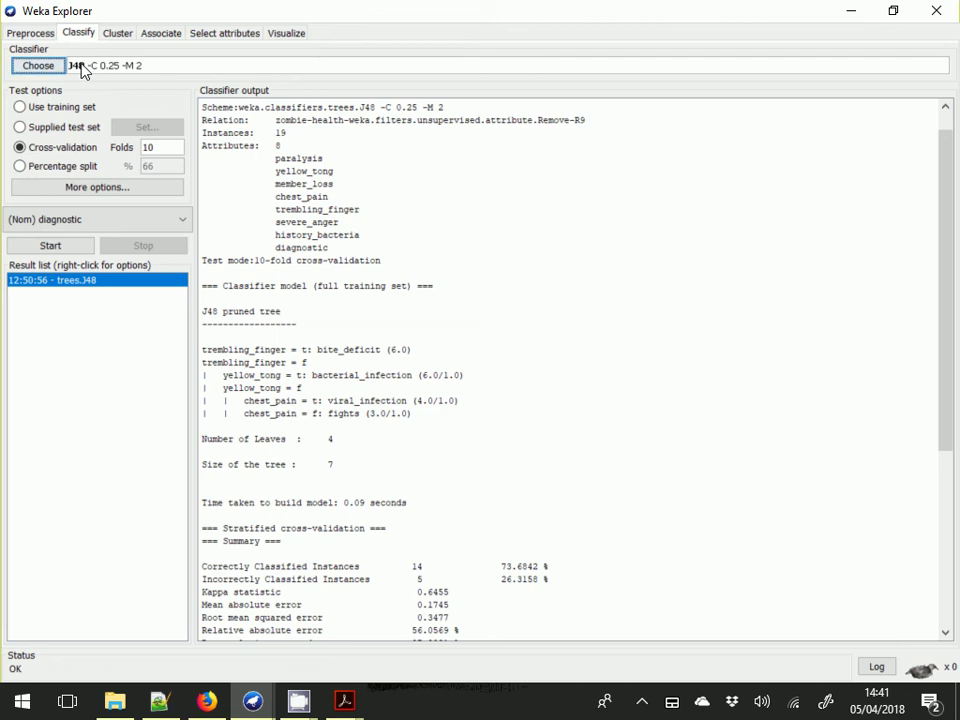
left_click(48, 70)
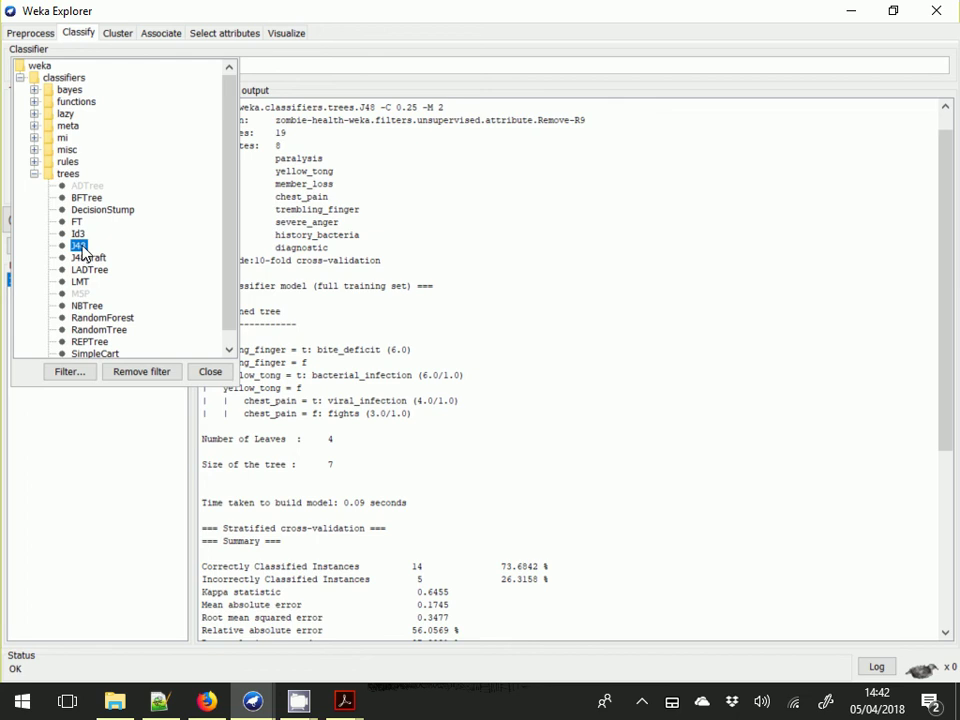
mouse_move(80, 252)
left_click(209, 372)
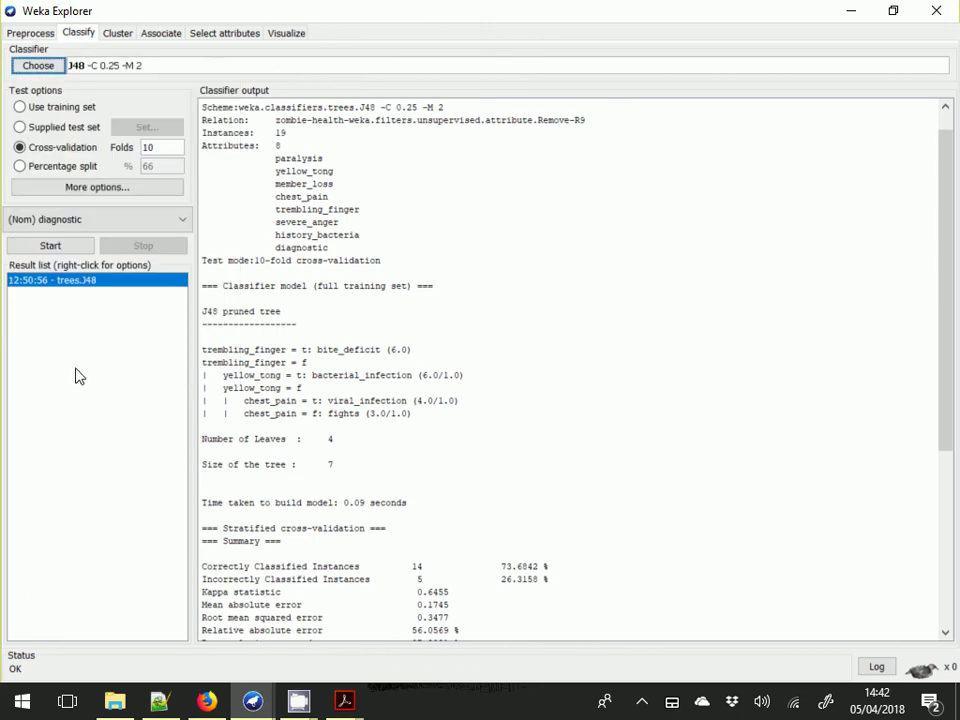
left_click(52, 246)
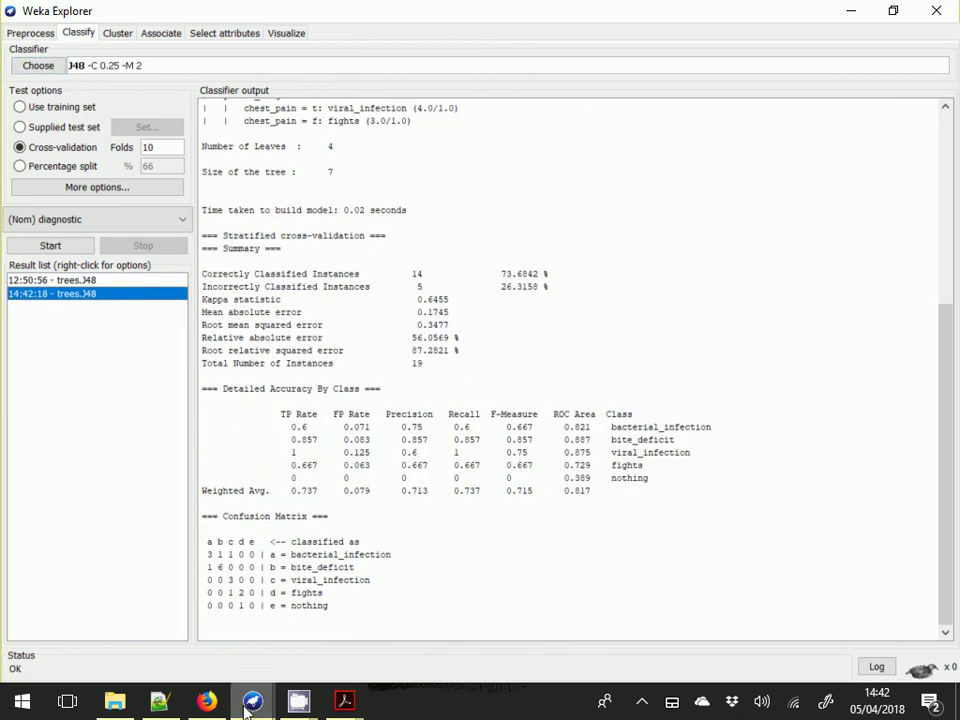
Bring up the tree visualizer window of the 12:50:56 J48 run and close it
mouse_move(299, 701)
left_click(497, 630)
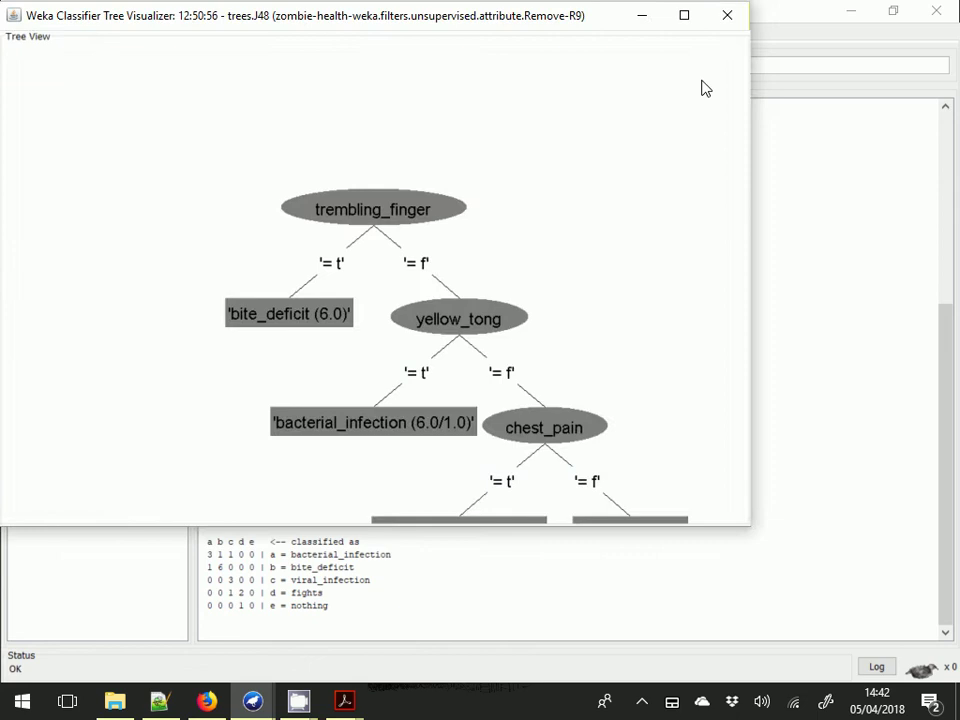
left_click(729, 17)
Review the attribute list, visualize the decision tree of the 14:42:18 J48 result, and enlarge the tree window
left_click(32, 34)
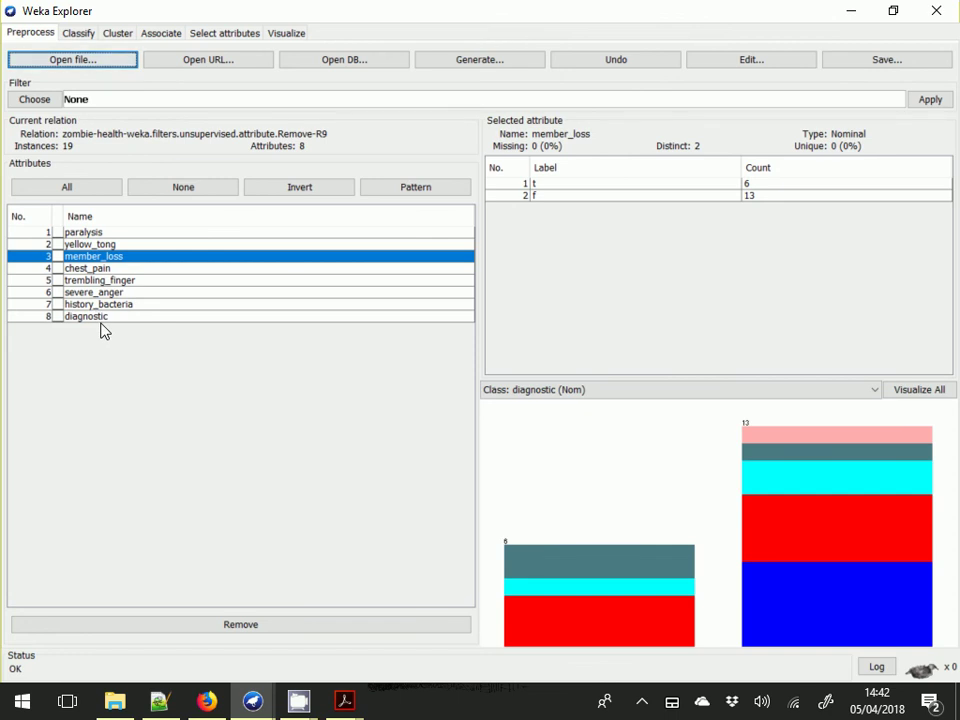
left_click(78, 33)
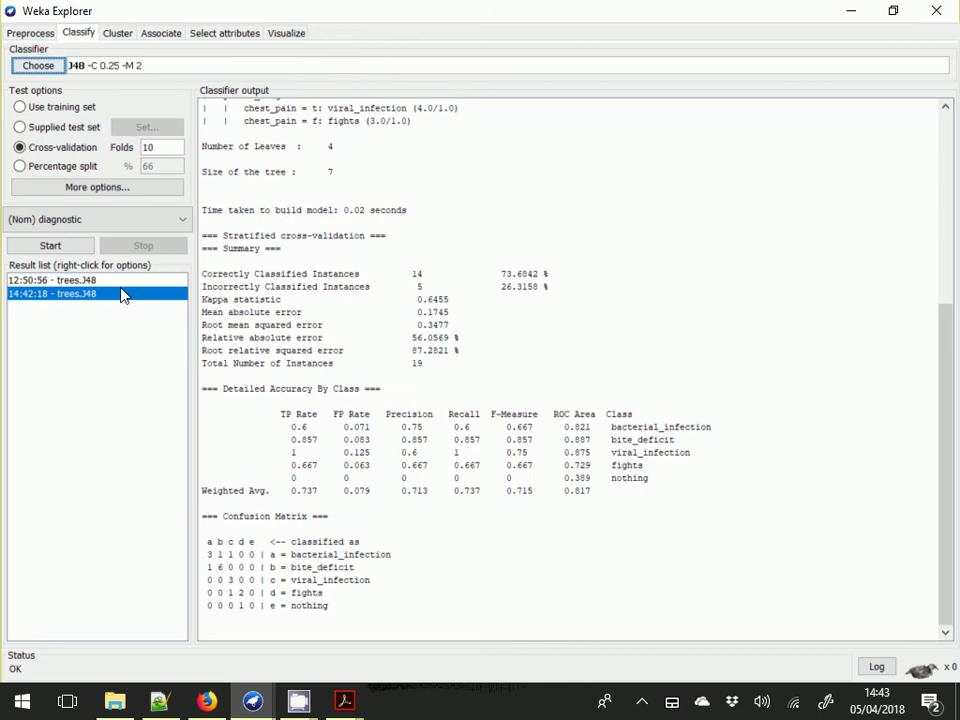
right_click(80, 302)
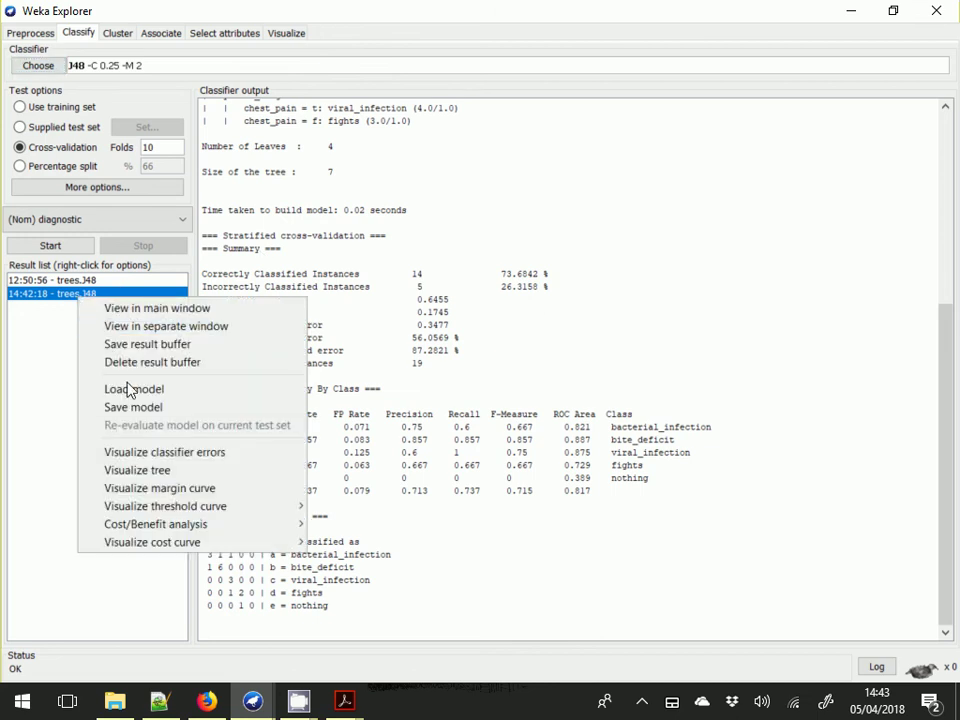
left_click(186, 470)
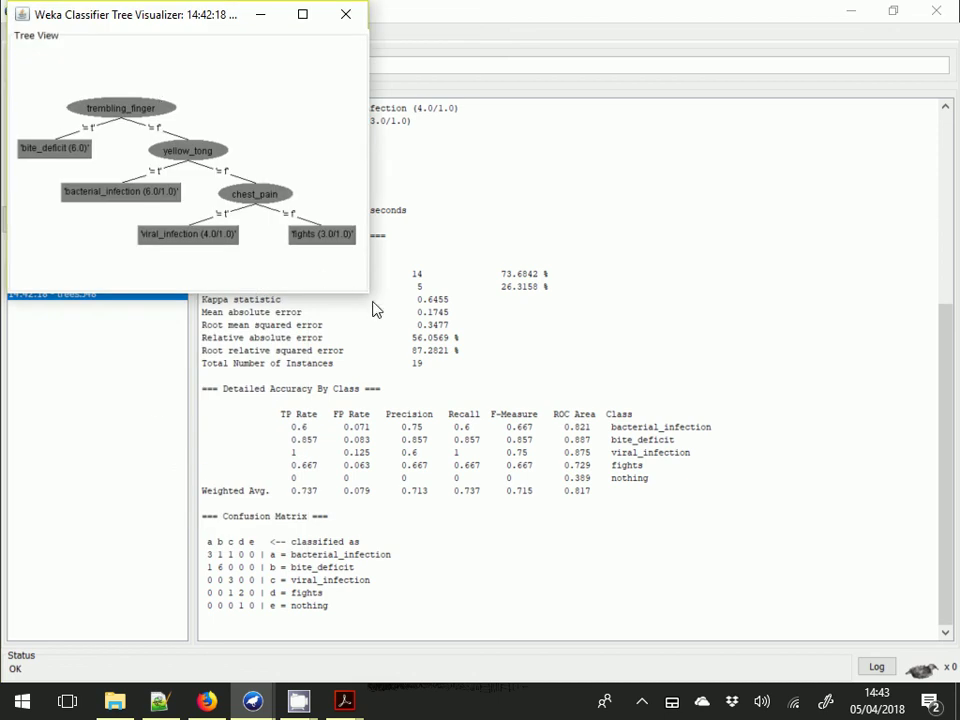
left_click_drag(367, 297, 809, 611)
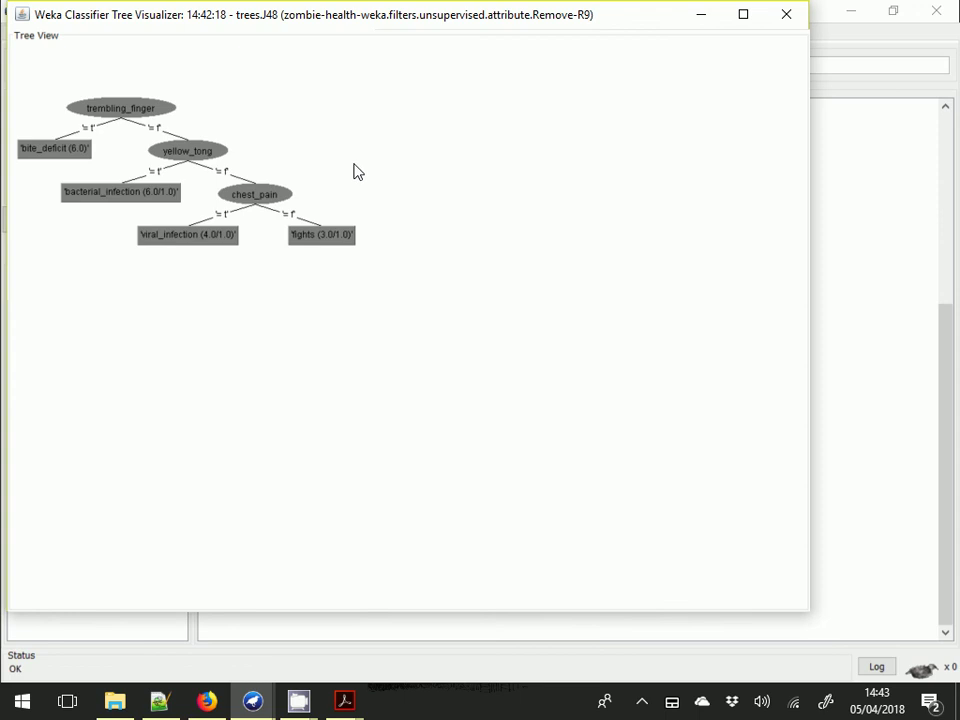
Fit the decision tree to the screen and set its font to size 22
right_click(440, 154)
left_click(485, 192)
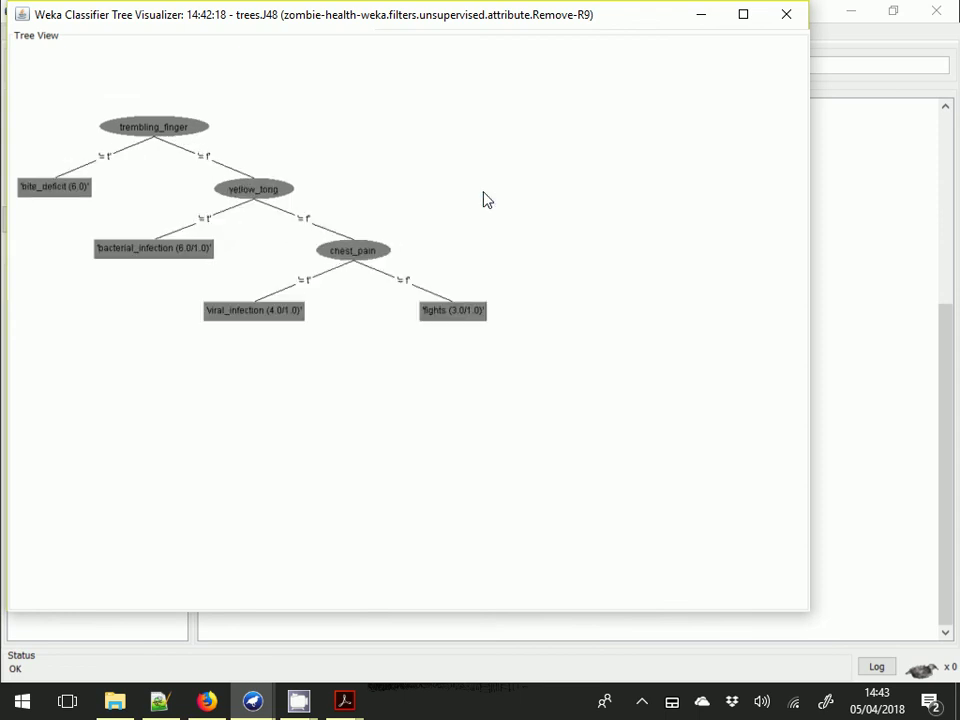
right_click(452, 109)
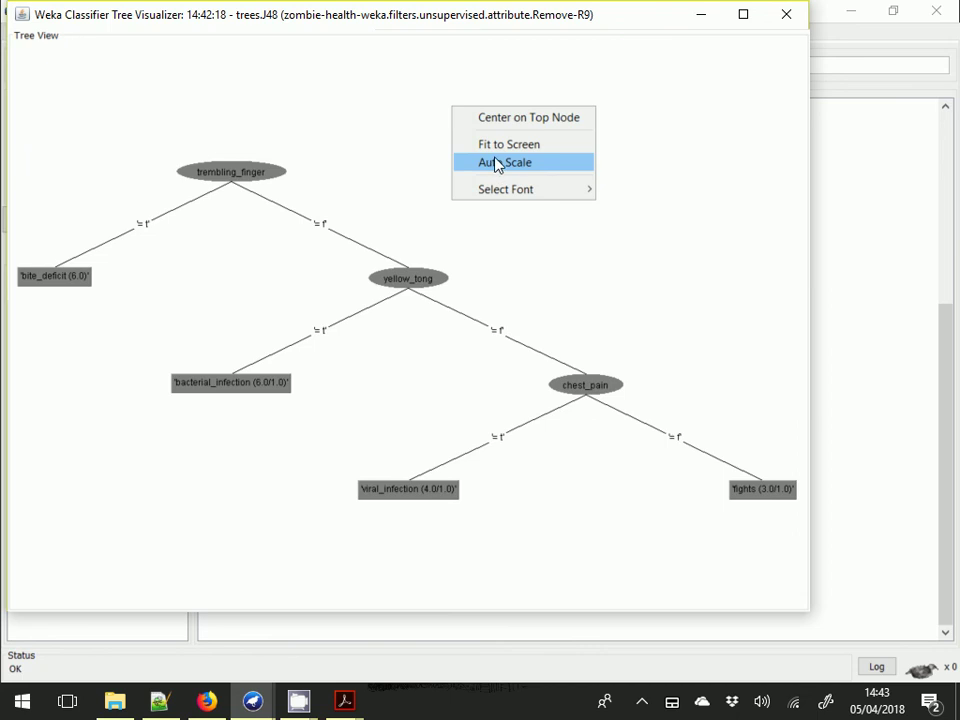
mouse_move(501, 190)
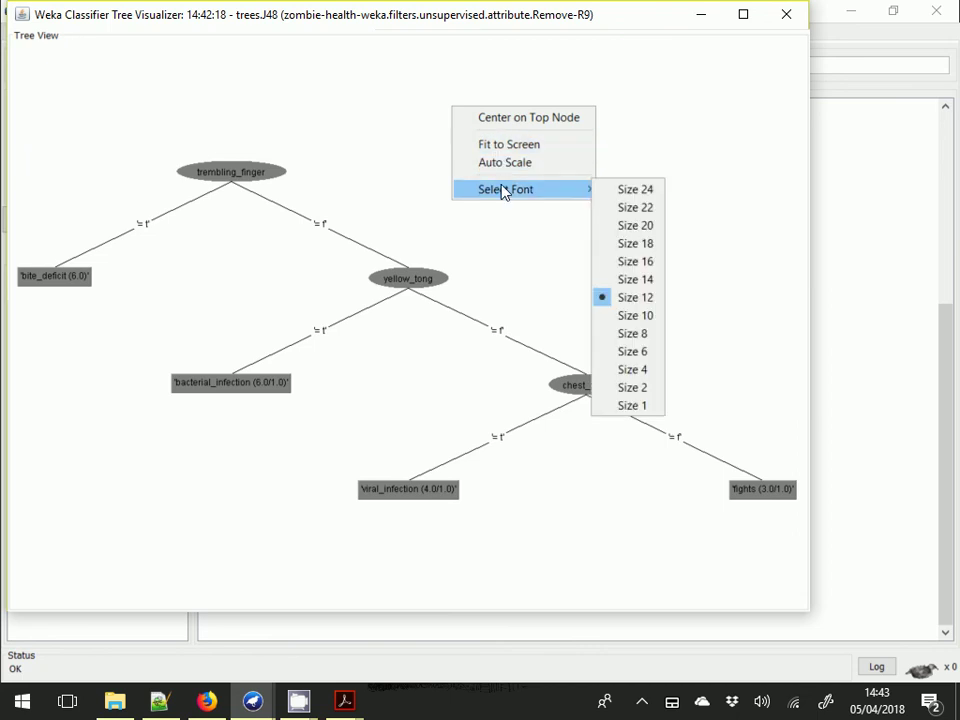
left_click(619, 212)
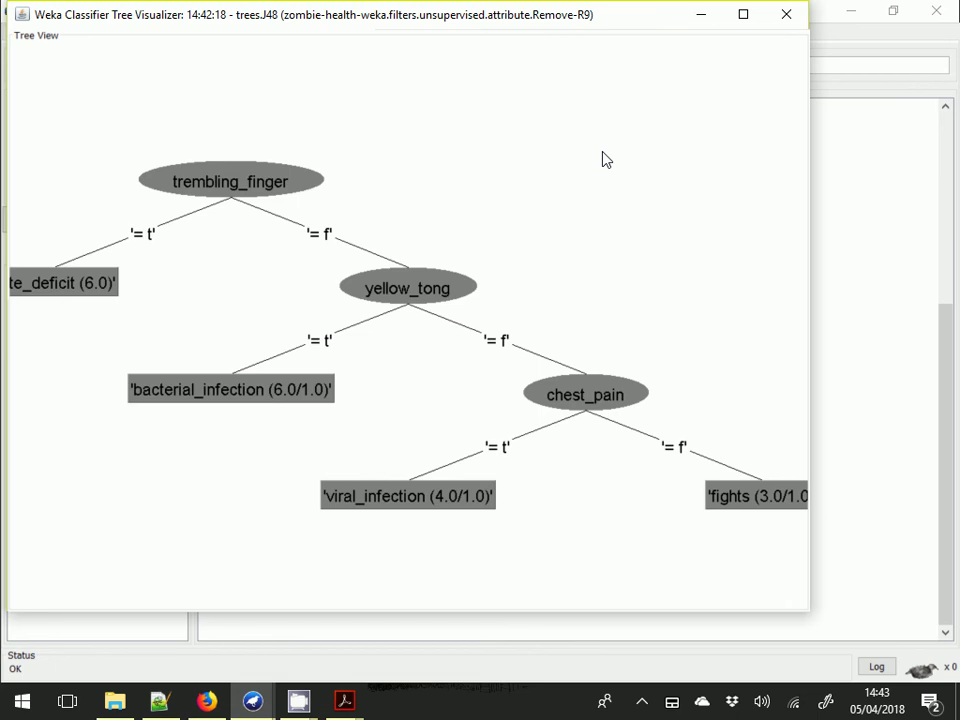
Widen and reposition the tree visualizer window so it spans the full width of the screen
left_click_drag(814, 466, 847, 470)
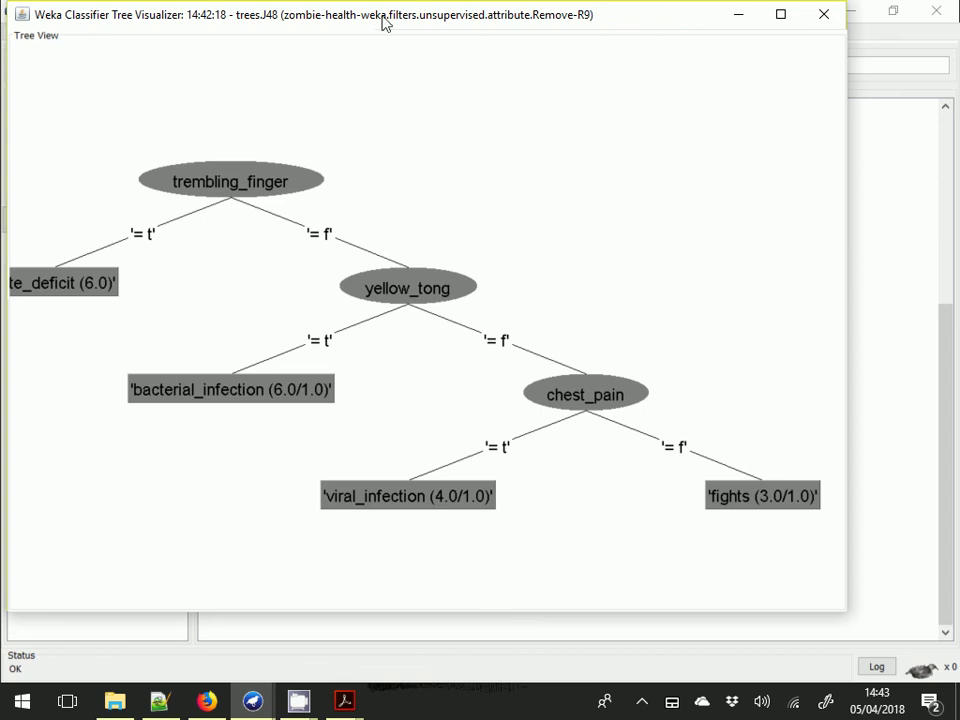
left_click_drag(384, 18, 432, 20)
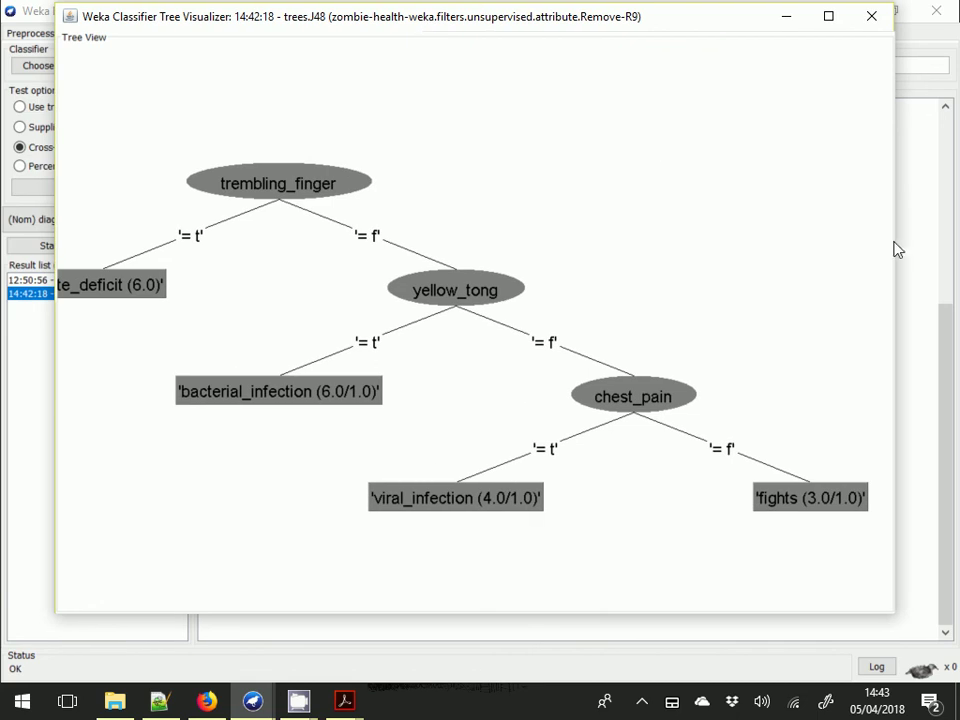
left_click_drag(900, 251, 957, 253)
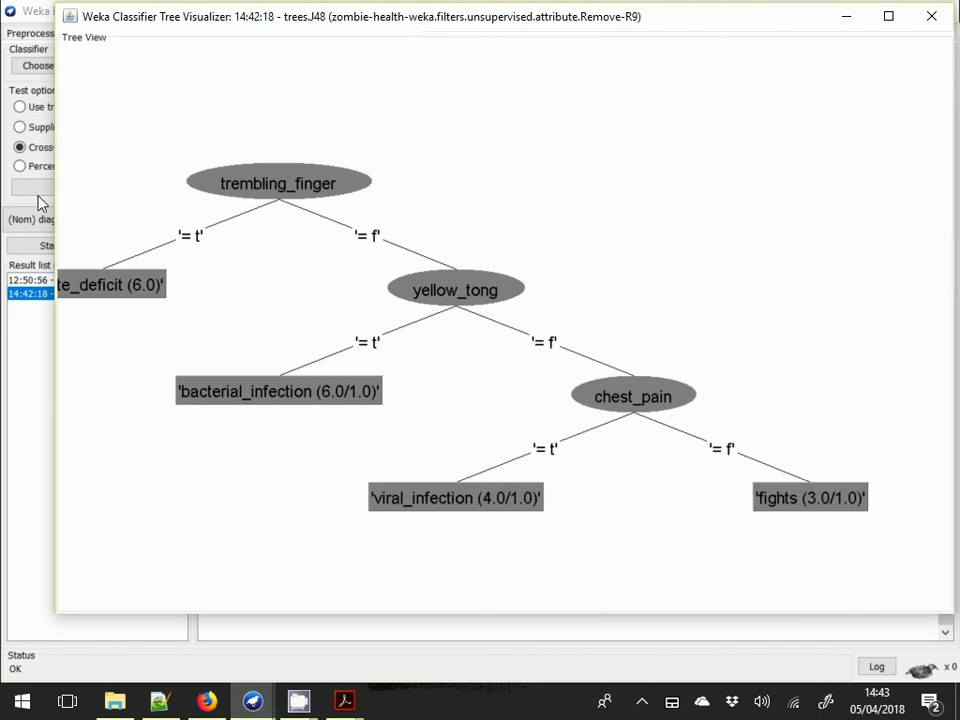
left_click_drag(54, 204, 2, 204)
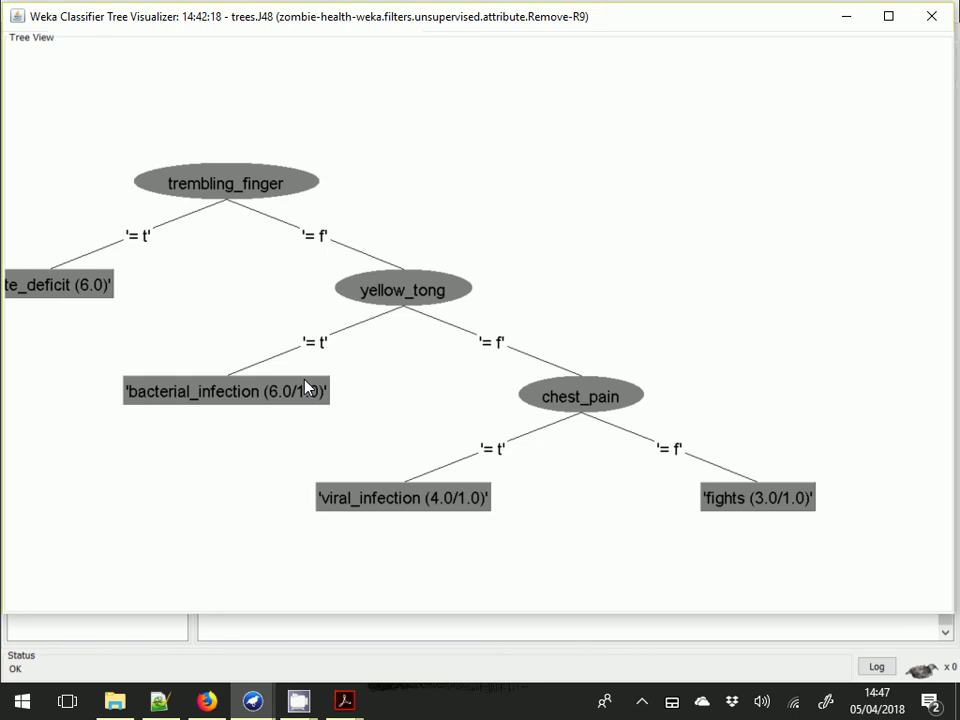
Return to the Weka Explorer window and review the J48 cross-validation output
left_click(256, 704)
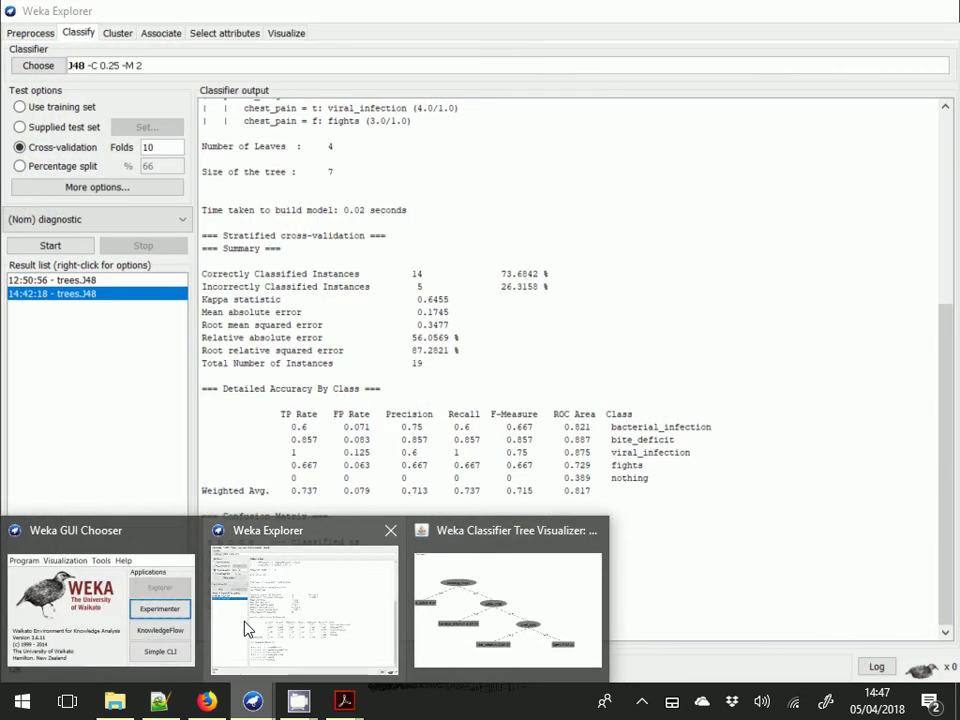
left_click(247, 628)
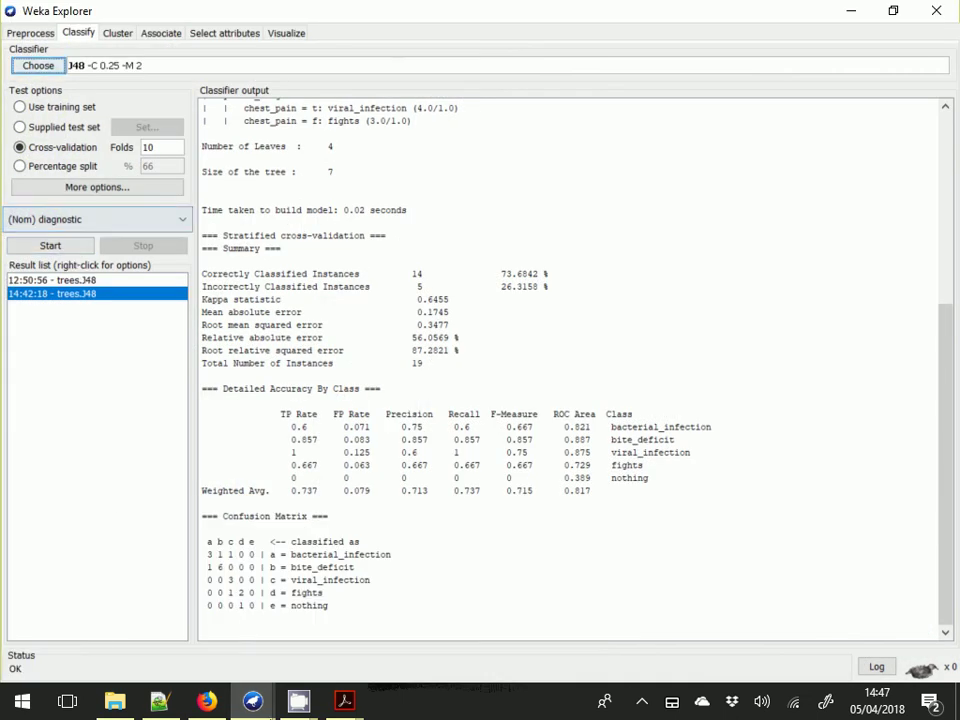
mouse_move(256, 704)
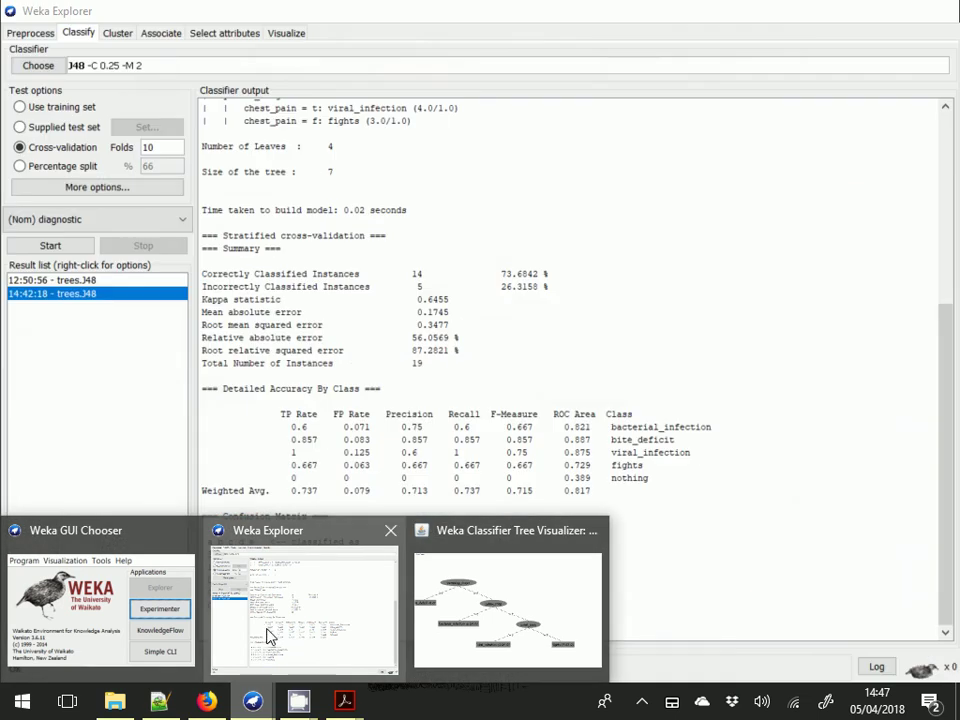
left_click(268, 637)
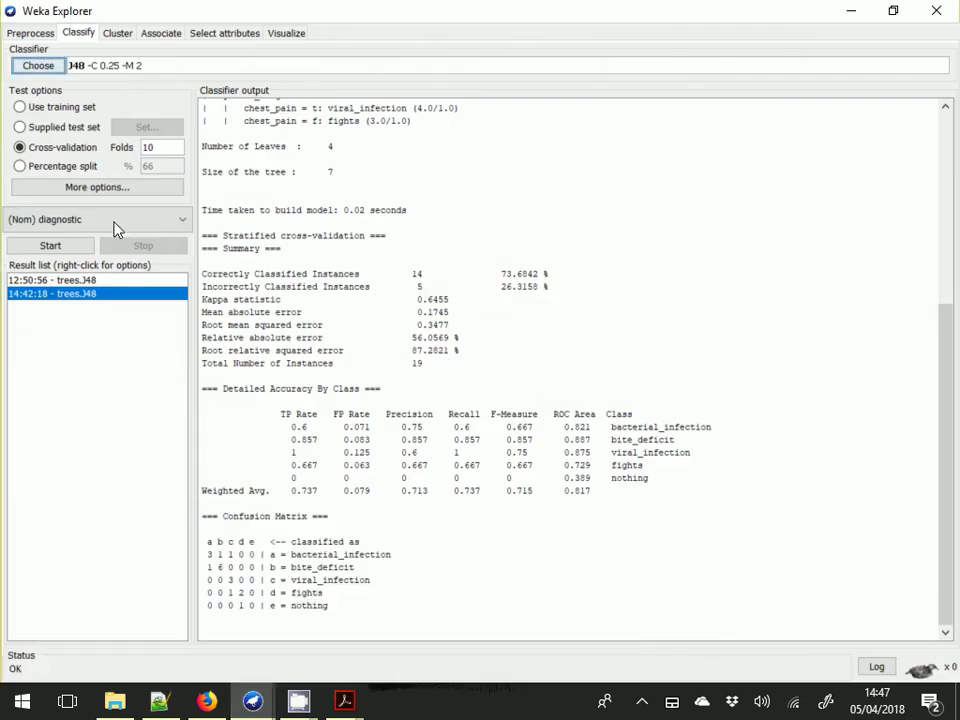
Review the zombie-health attribute list in the Explorer, and bring the 14:42:18 J48 decision tree back into view
left_click(31, 34)
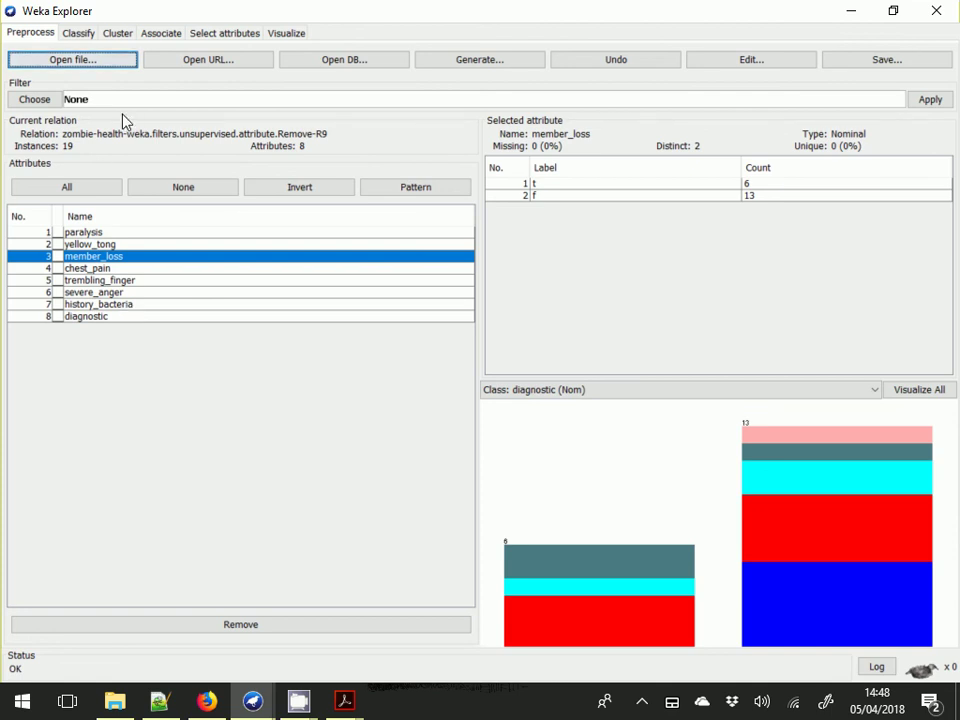
left_click(252, 701)
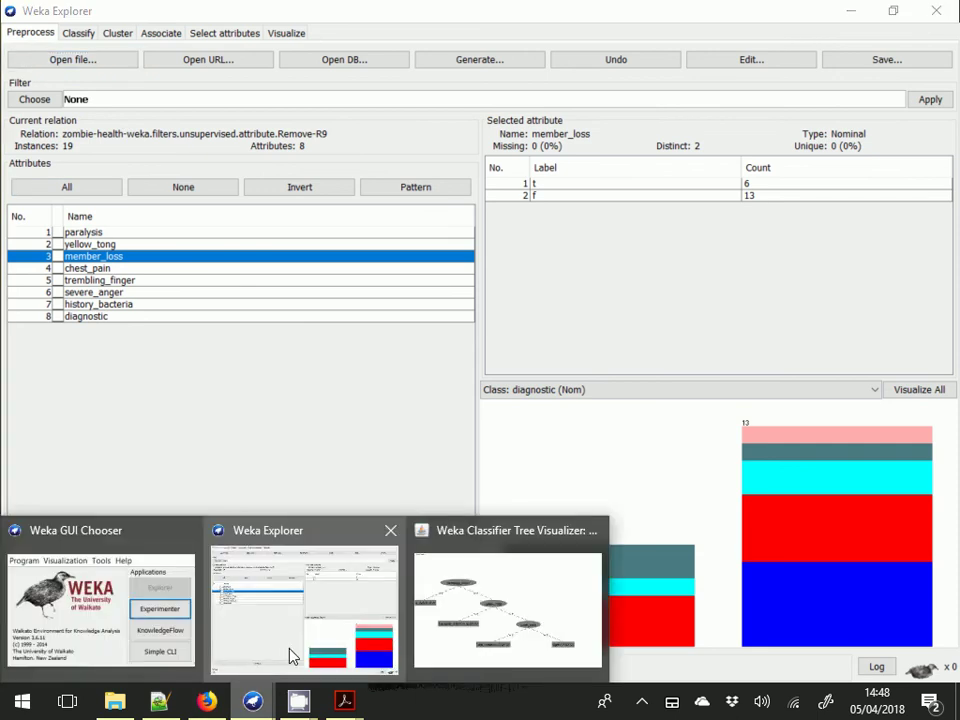
left_click(505, 610)
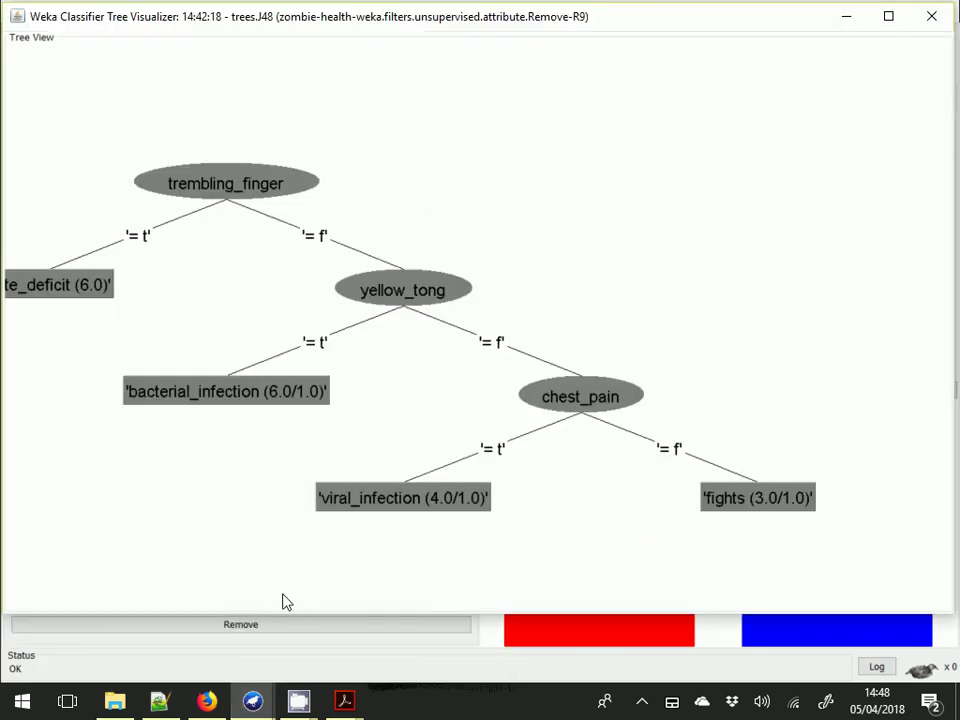